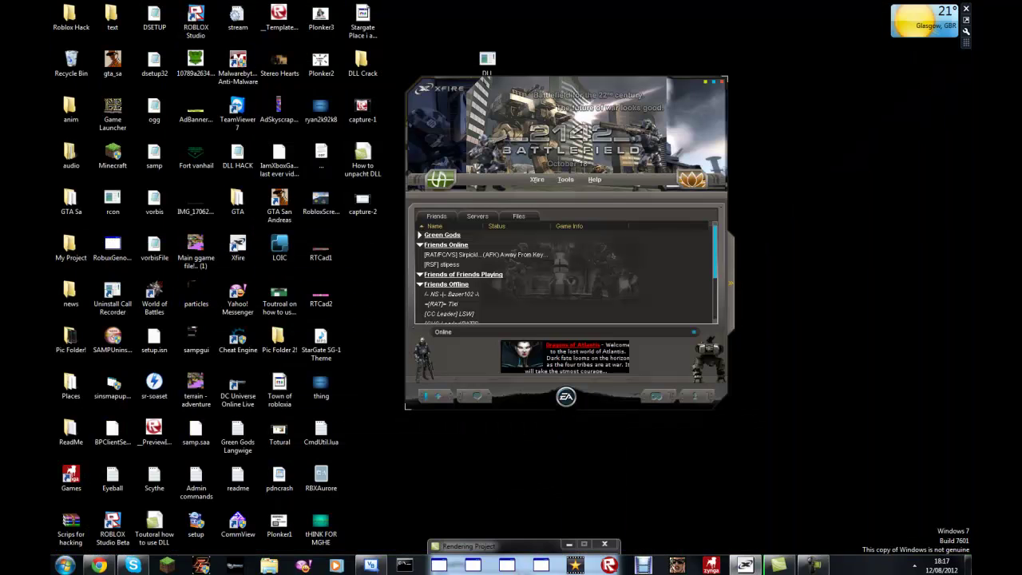
# - Move the Xfire window slightly right and down, then bring up its Tools menu
pyautogui.moveTo(559, 119); pyautogui.dragTo(630, 144)
pyautogui.click(638, 204)
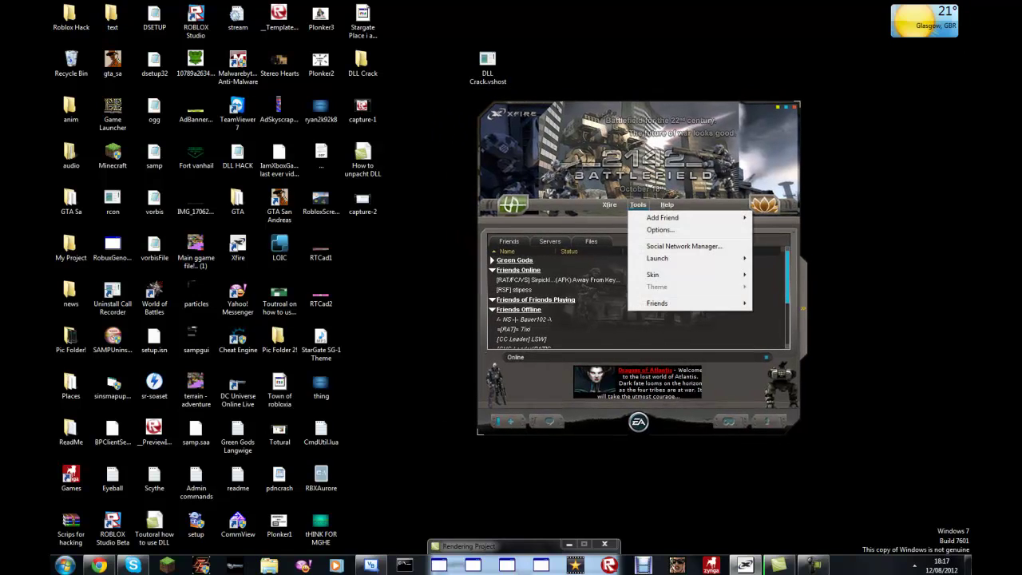
pyautogui.press('Escape')
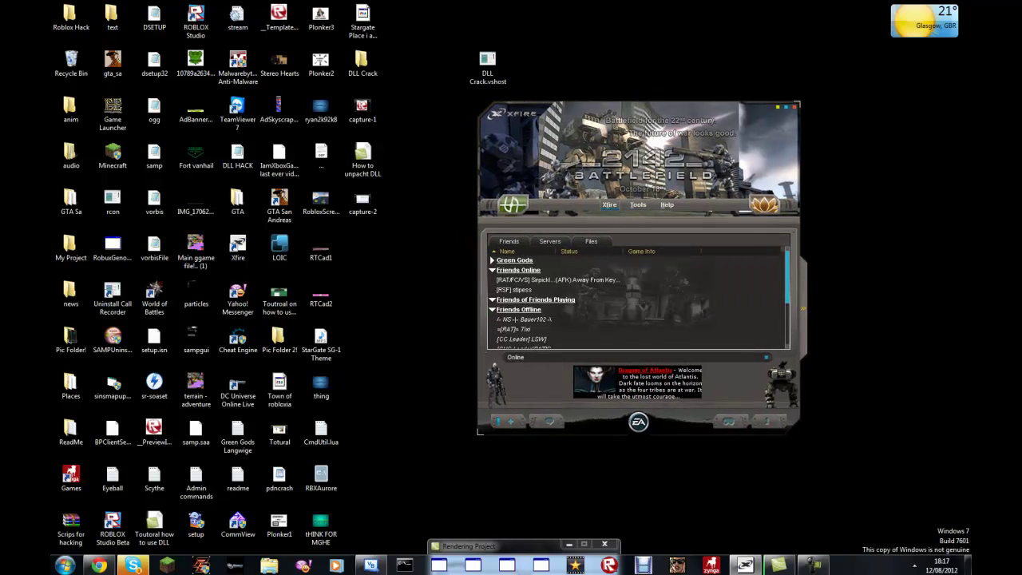
pyautogui.click(637, 204)
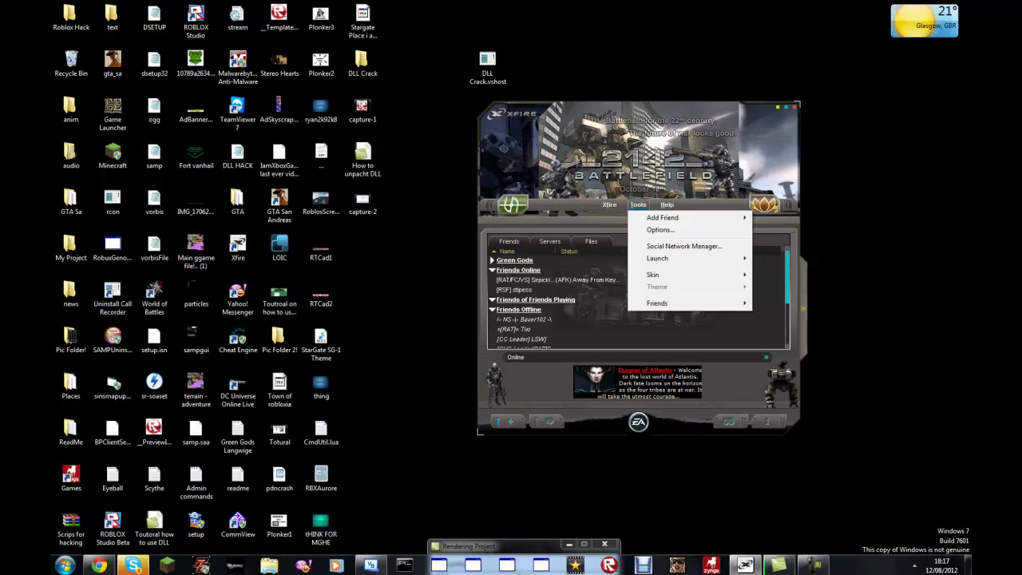
pyautogui.press('Left')
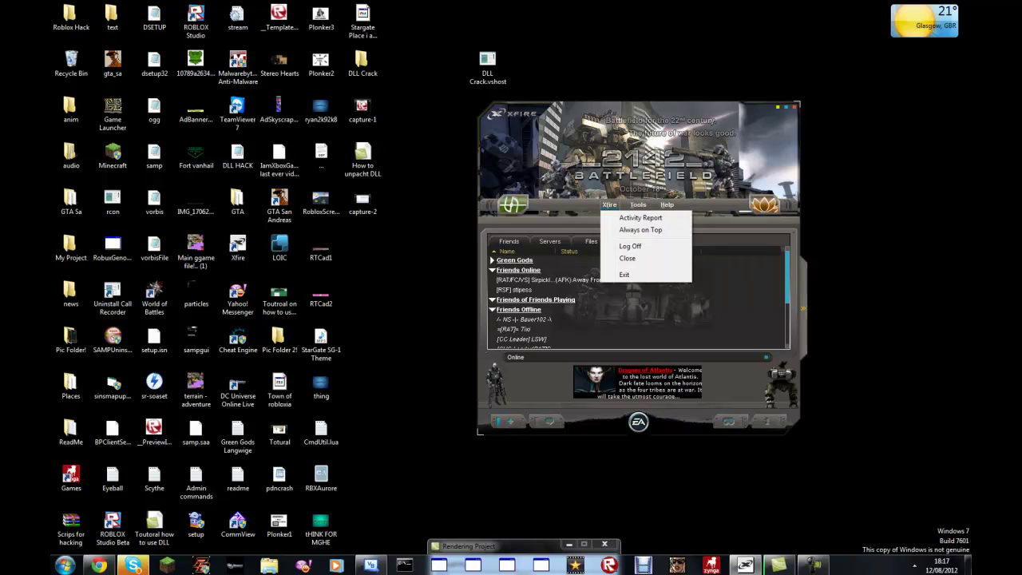
pyautogui.press('Right')
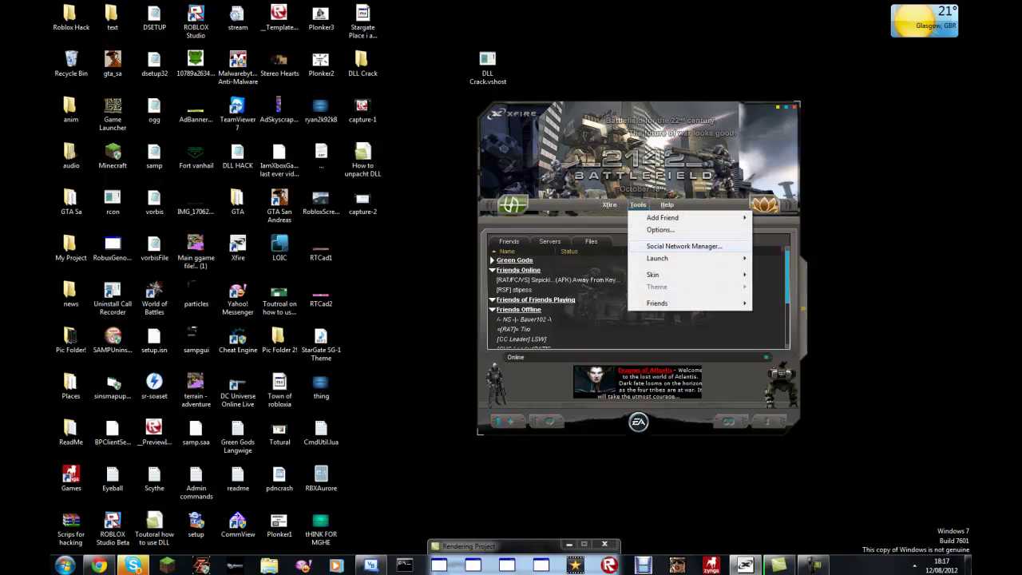
# - Review the installed skins (Shadow, Combat, Battlefield 2142) and choose More Skins..
pyautogui.press('Down')
pyautogui.press('Down')
pyautogui.press('Down')
pyautogui.press('Right')
pyautogui.press('Down')
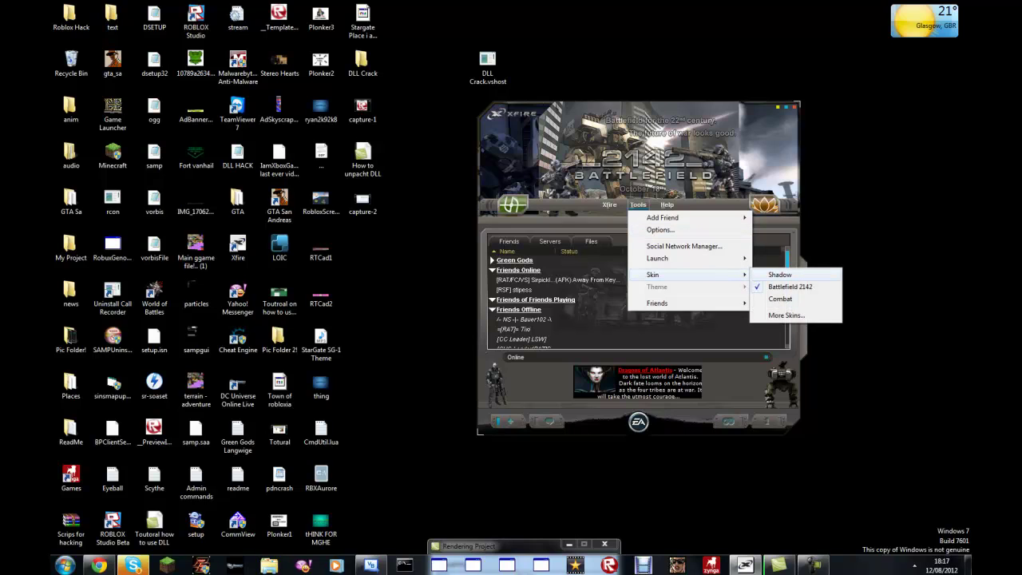
pyautogui.press('Down')
pyautogui.press('Down')
pyautogui.press('Up')
pyautogui.press('Down')
pyautogui.press('Down')
pyautogui.press('Return')
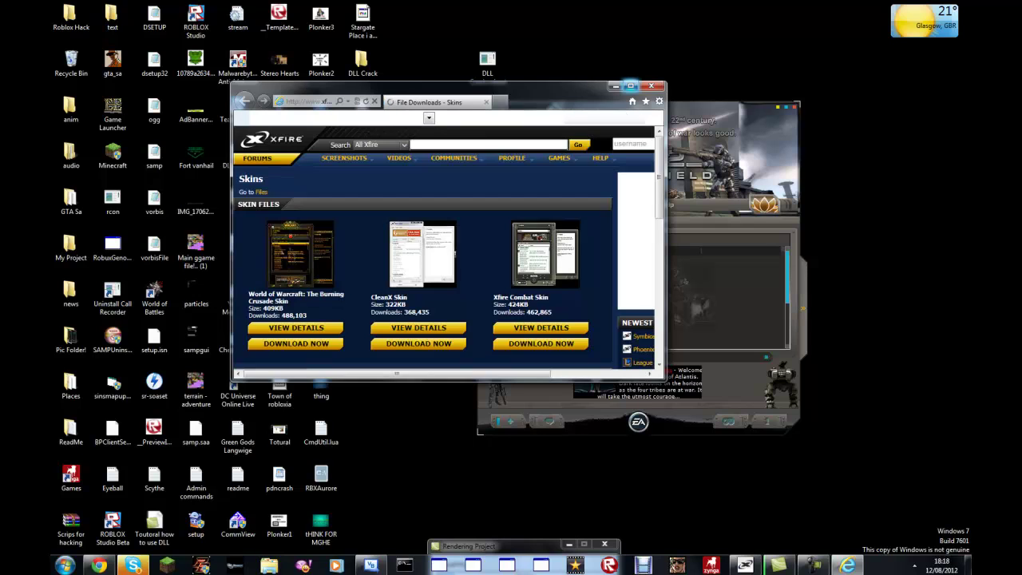
# - Maximize the browser and follow the Star Wars: Empire at War Skin link under Top RTS Skin
pyautogui.click(629, 86)
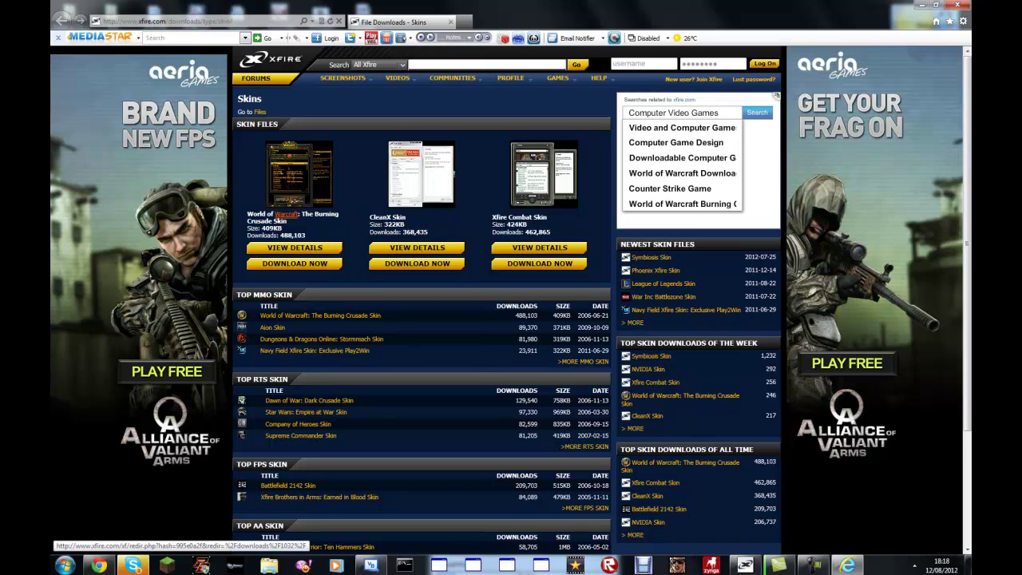
pyautogui.scroll(-2, 422, 319)
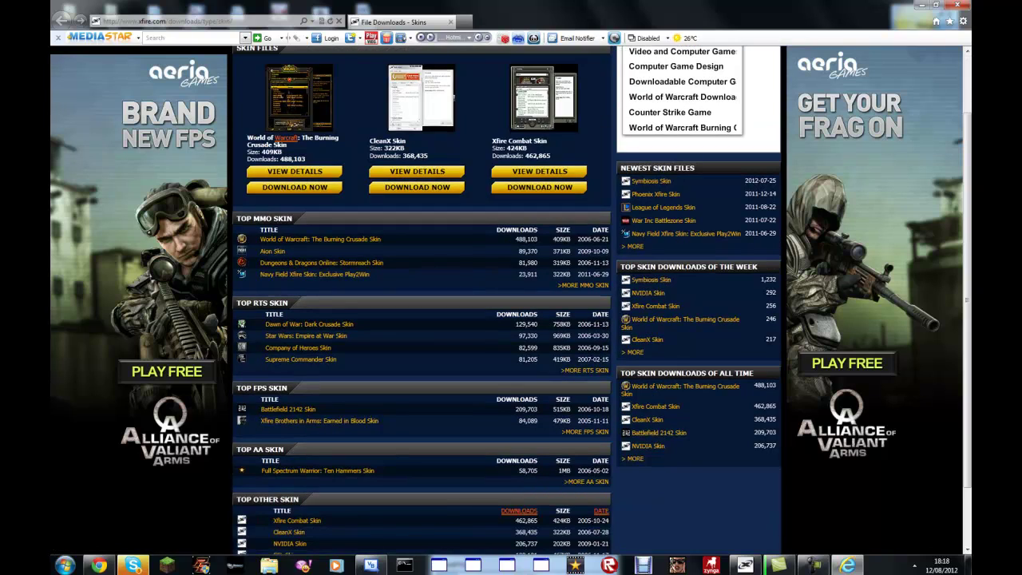
pyautogui.scroll(-2, 422, 320)
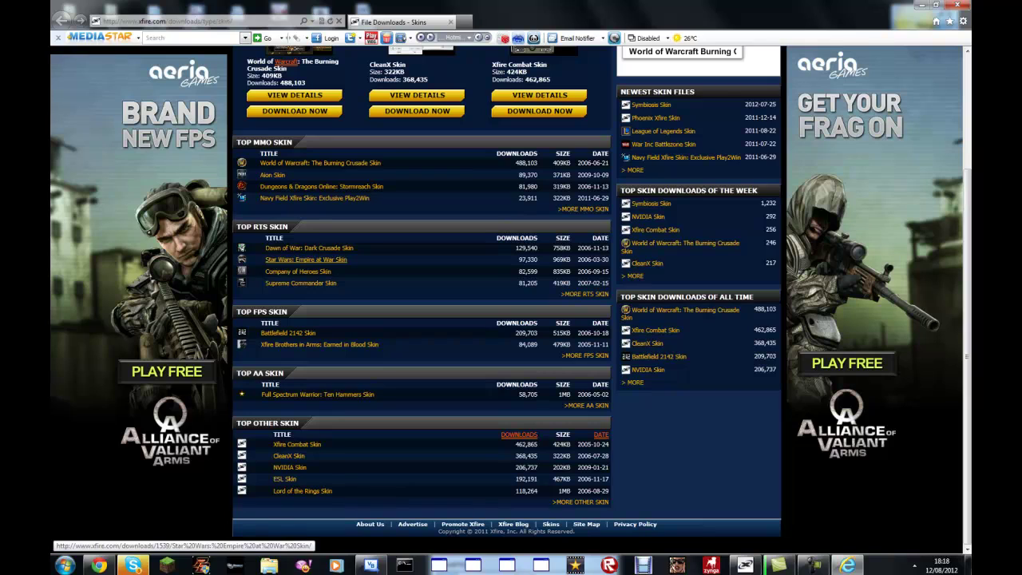
pyautogui.click(306, 259)
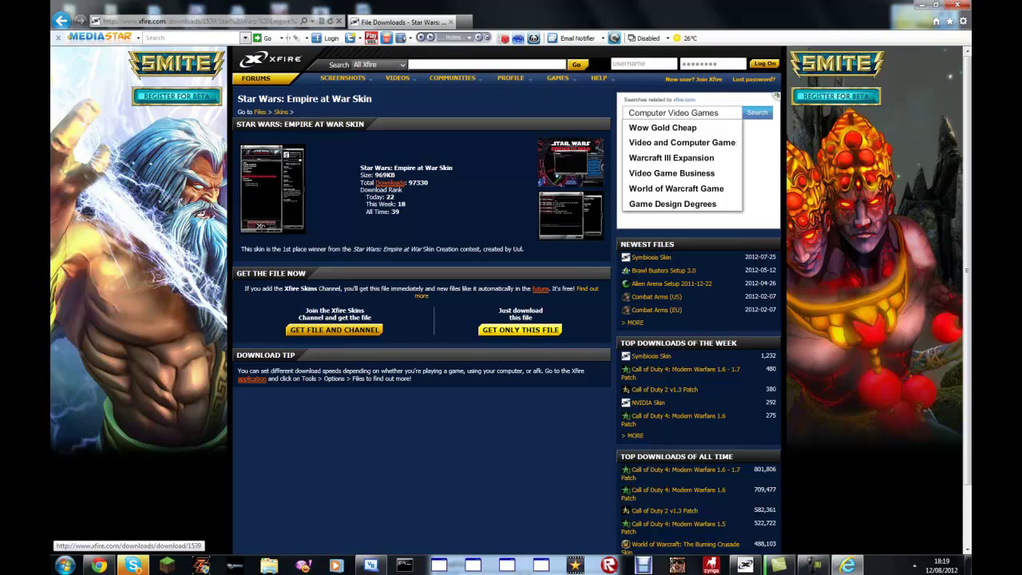
# - Request Get Only This File for the Star Wars skin and enter the Xfire username
pyautogui.click(520, 329)
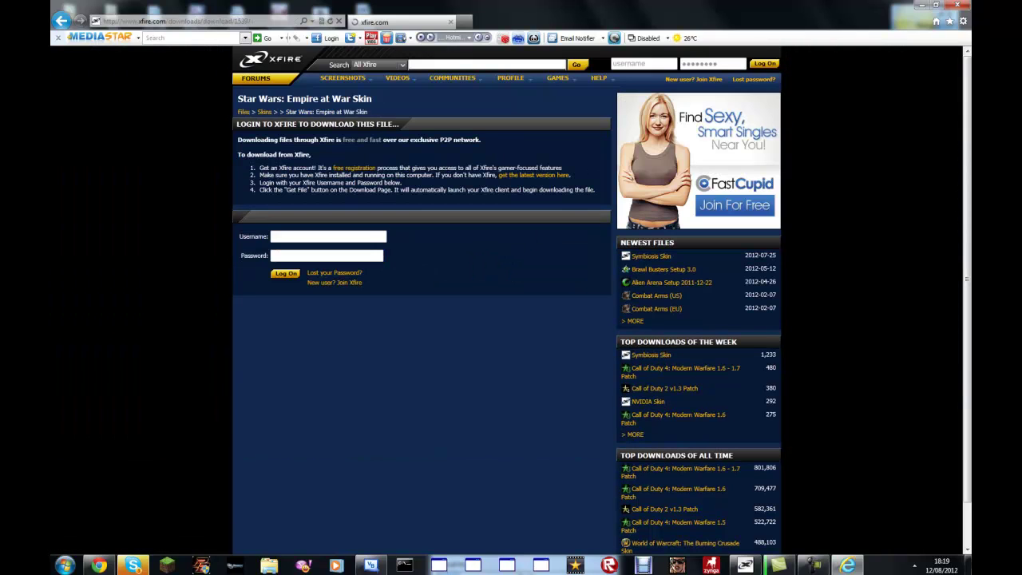
pyautogui.click(329, 236)
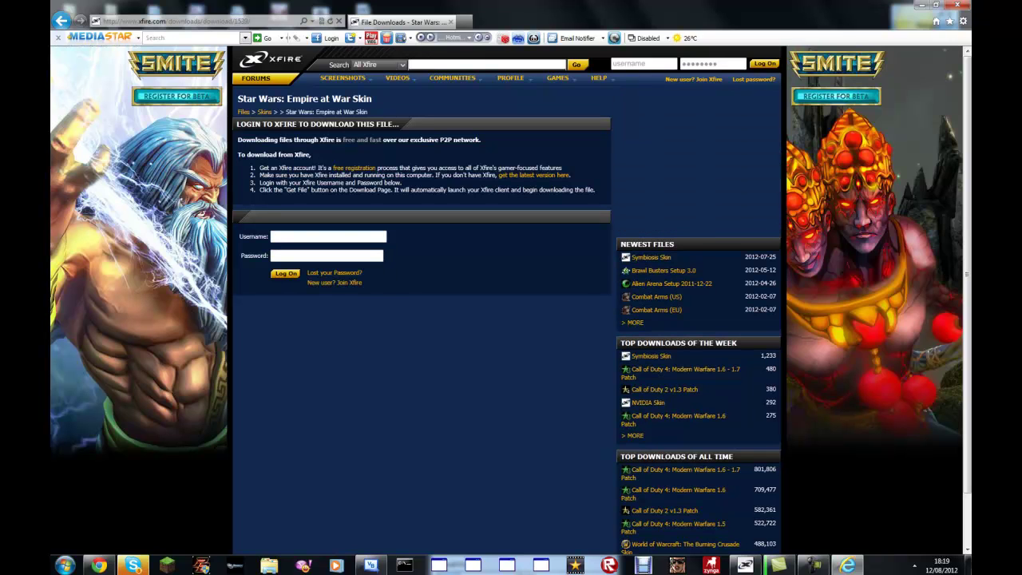
pyautogui.write('ryn')
pyautogui.press('BackSpace')
pyautogui.press('BackSpace')
pyautogui.press('BackSpace')
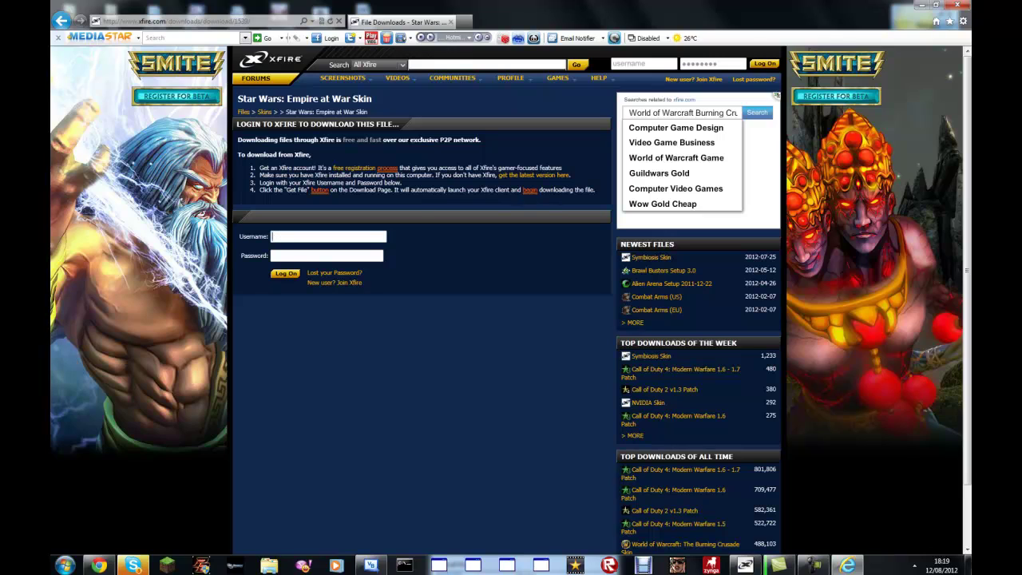
pyautogui.write('ryan292')
pyautogui.press('BackSpace')
pyautogui.press('BackSpace')
pyautogui.press('BackSpace')
pyautogui.write('2k92k8')
# - Fill in the account password and submit the login
pyautogui.click(326, 255)
pyautogui.write('********')
pyautogui.press('Return')
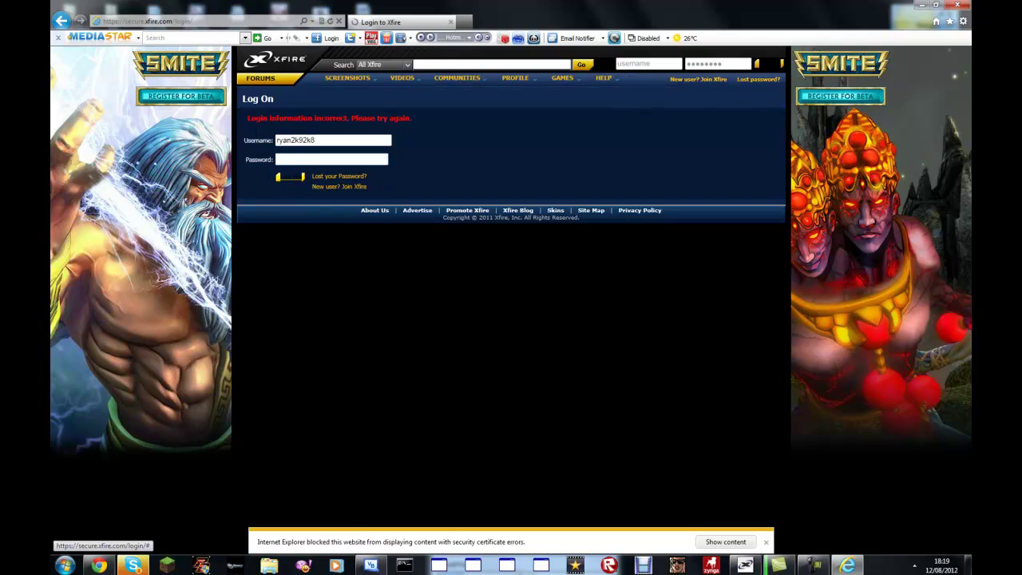
# - Re-enter the Xfire username and password on the Log On form and resubmit
pyautogui.write('ryan')
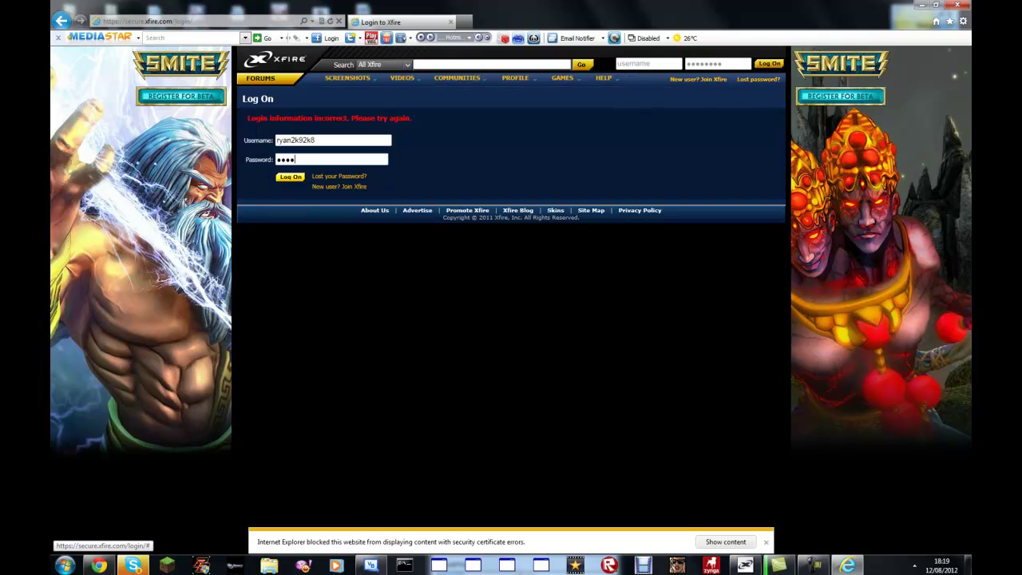
pyautogui.press('Return')
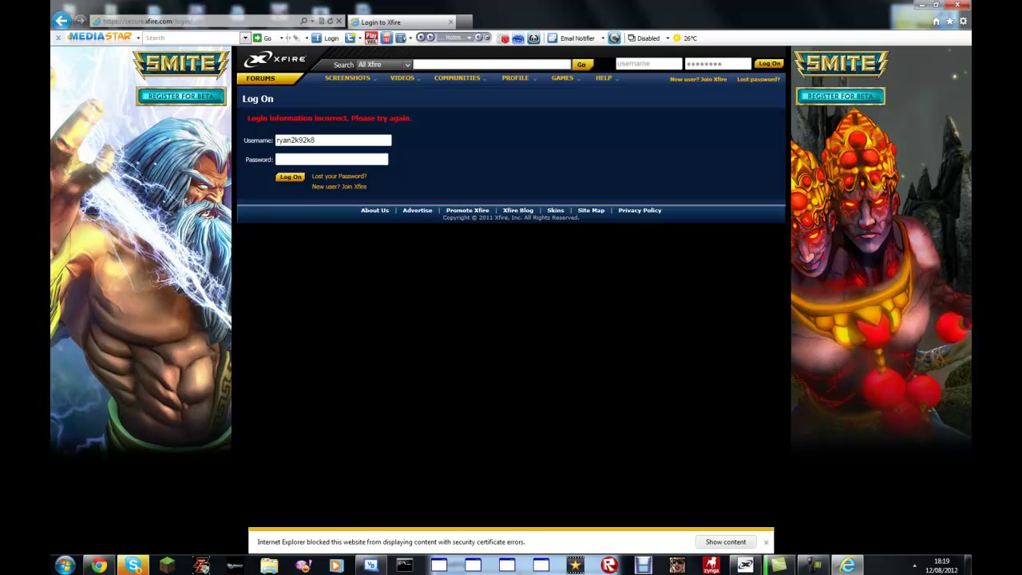
pyautogui.write('*****')
pyautogui.write('**')
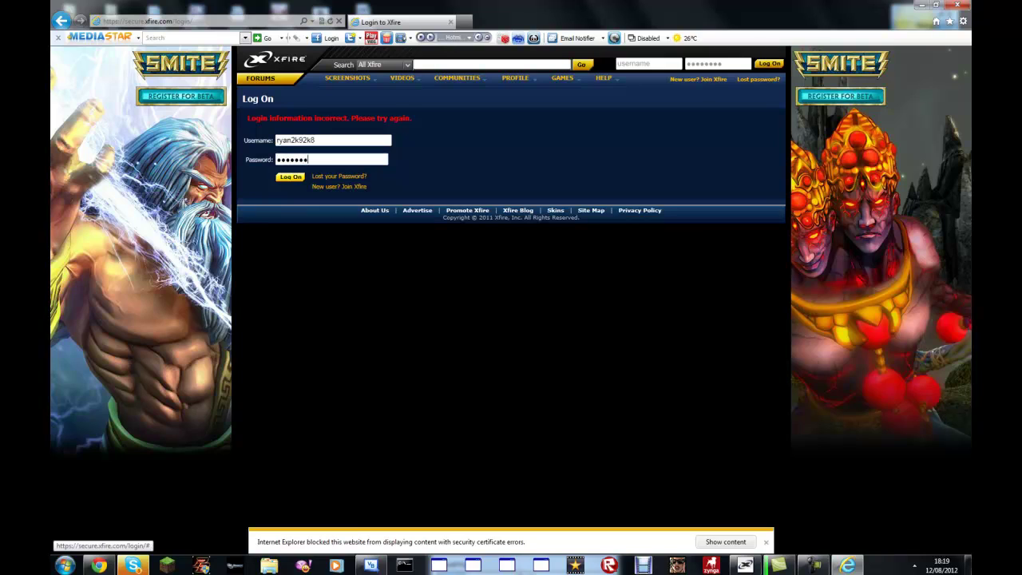
pyautogui.click(290, 176)
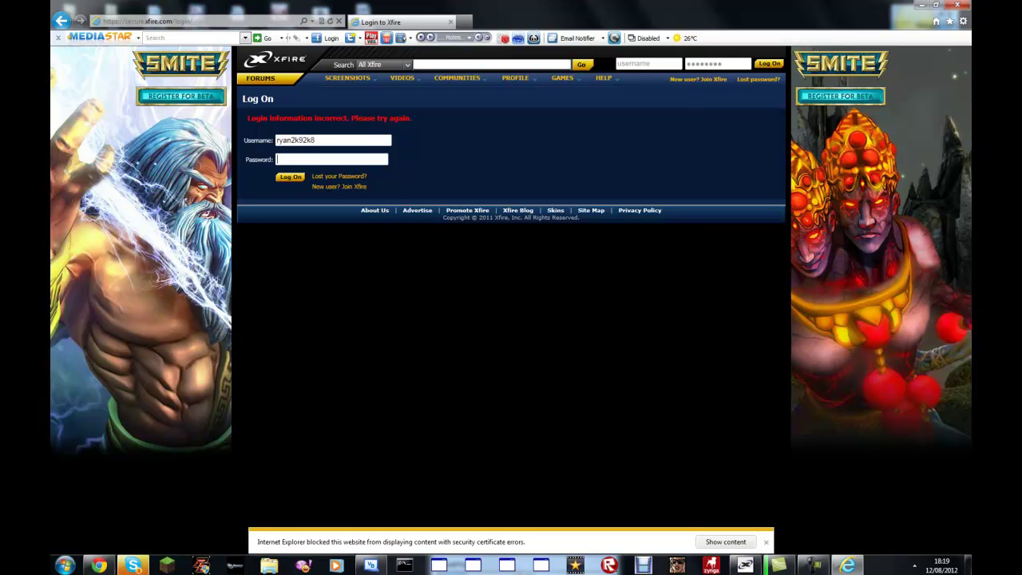
# - Retype the password correctly and sign in to Xfire
pyautogui.press('BackSpace')
pyautogui.press('BackSpace')
pyautogui.press('BackSpace')
pyautogui.press('BackSpace')
pyautogui.press('BackSpace')
pyautogui.press('Return')
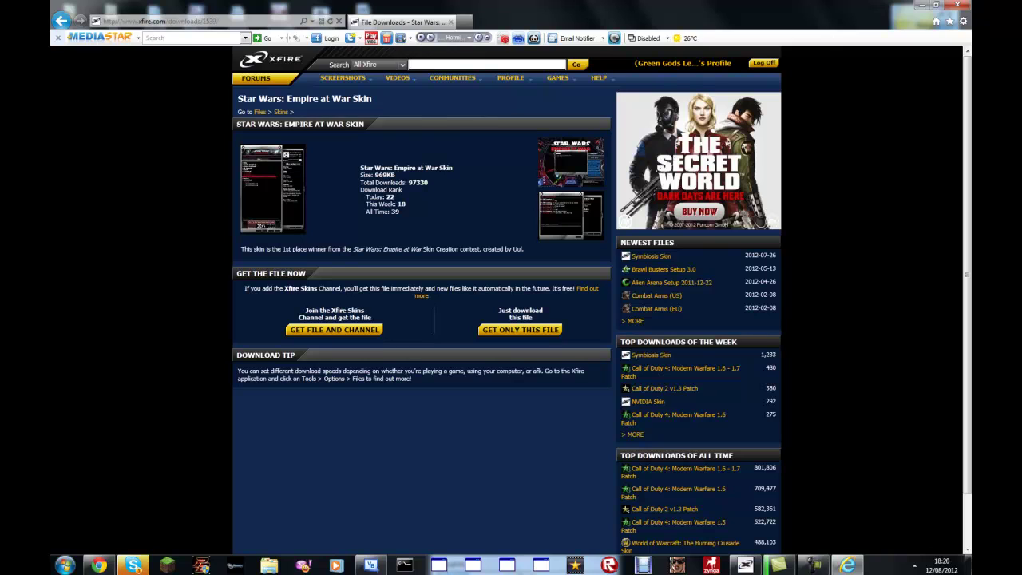
# - Get only the Star Wars skin file and allow both prompts so Xfire takes the download
pyautogui.click(520, 329)
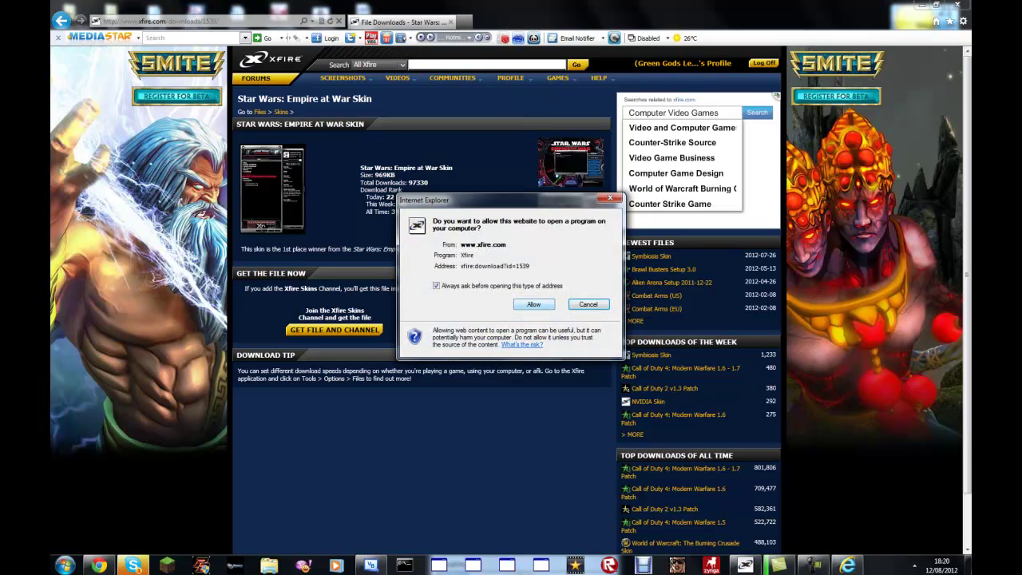
pyautogui.click(534, 304)
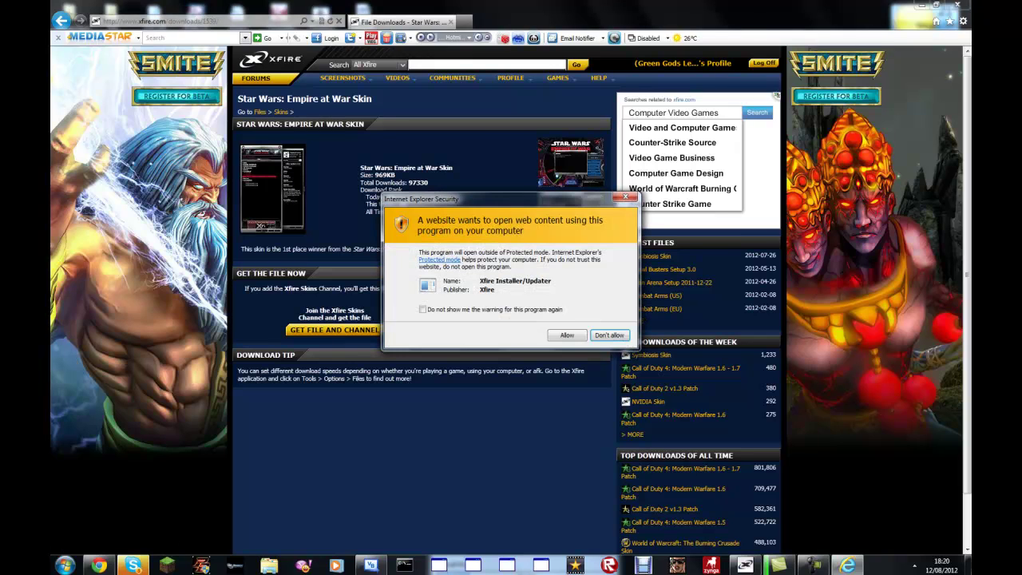
pyautogui.click(567, 334)
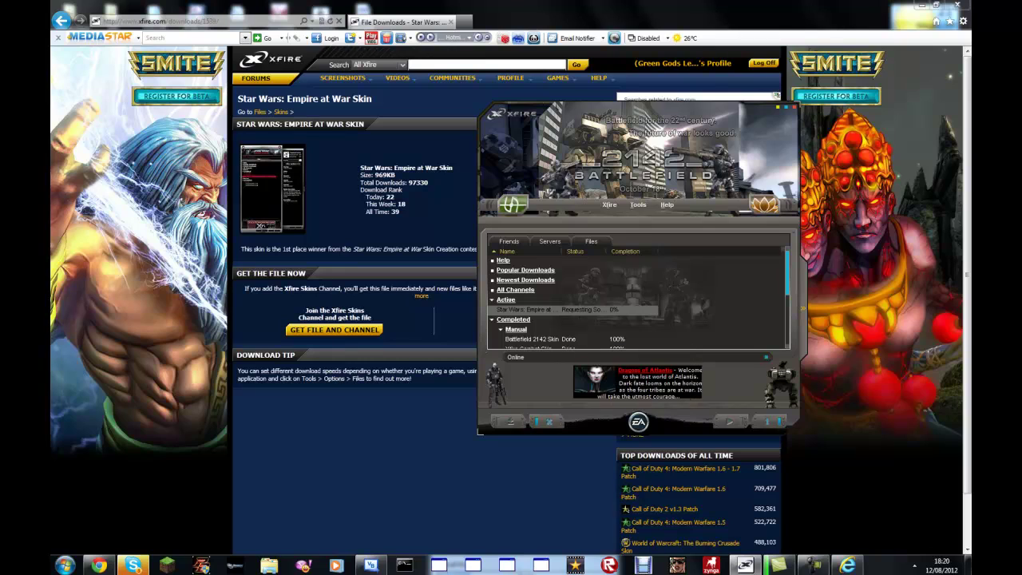
# - Check the Skin menu, then flip Servers and Files tabs to inspect the Star Wars download
pyautogui.click(637, 205)
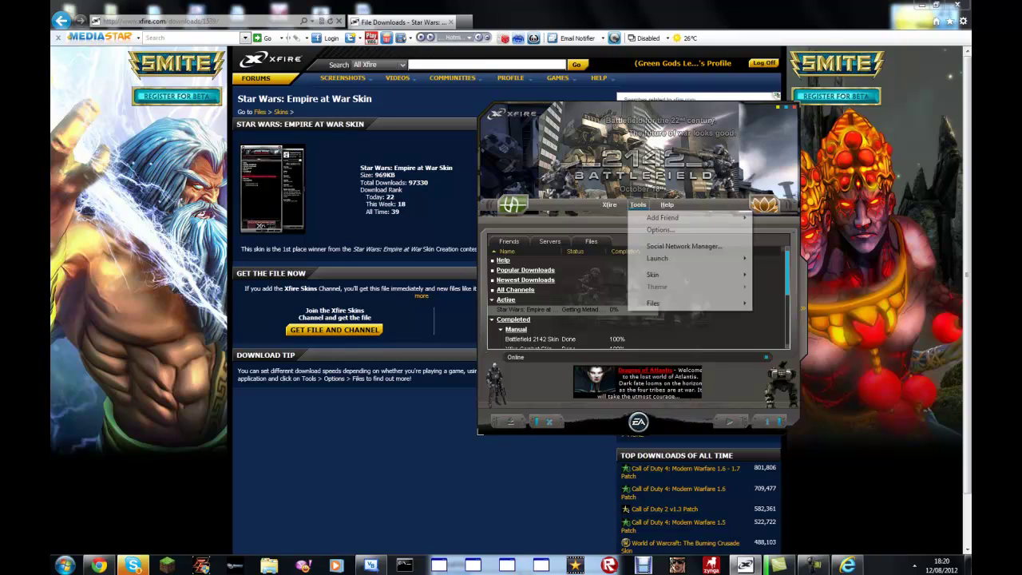
pyautogui.moveTo(652, 274)
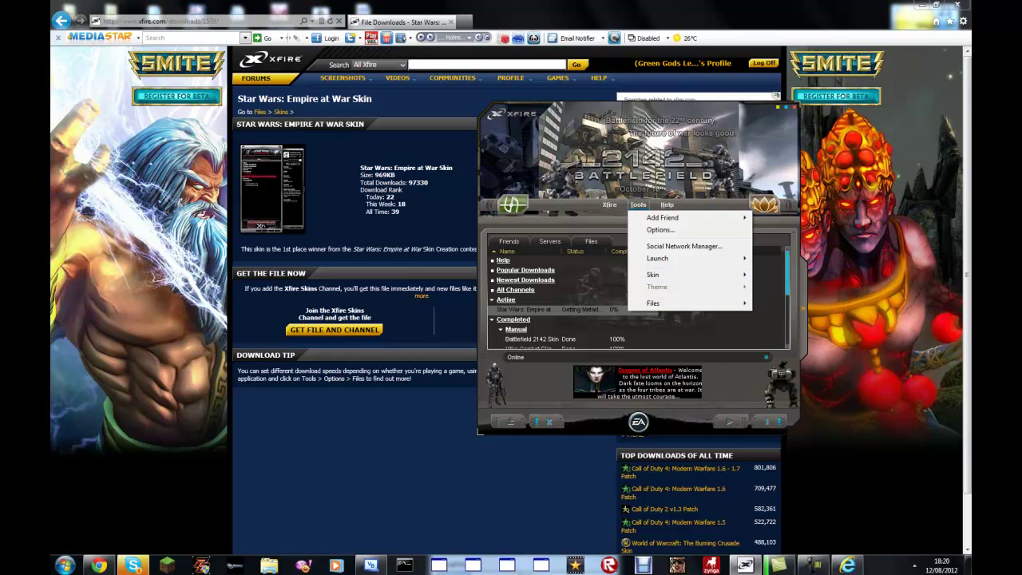
pyautogui.press('Escape')
pyautogui.click(549, 241)
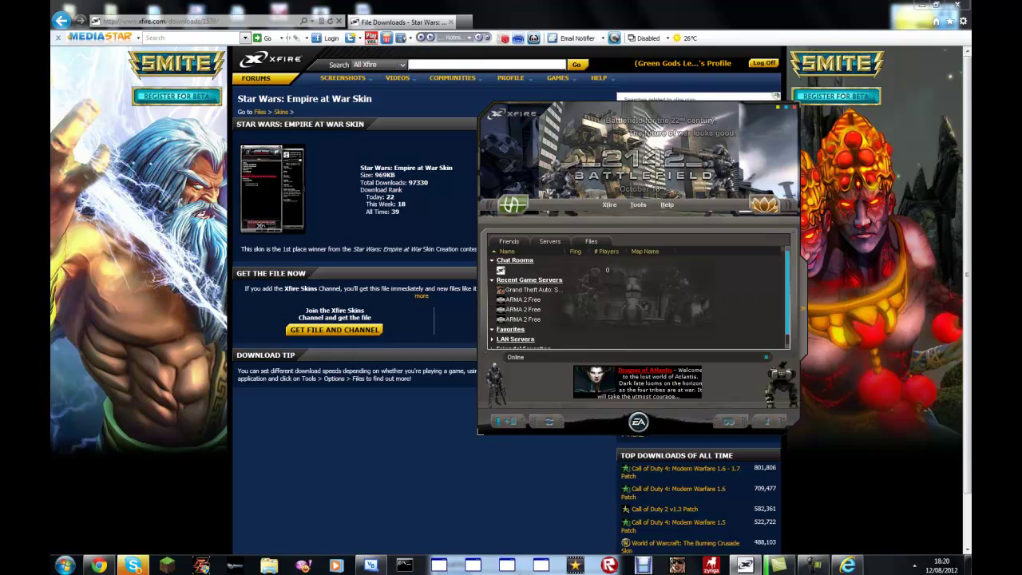
pyautogui.click(590, 241)
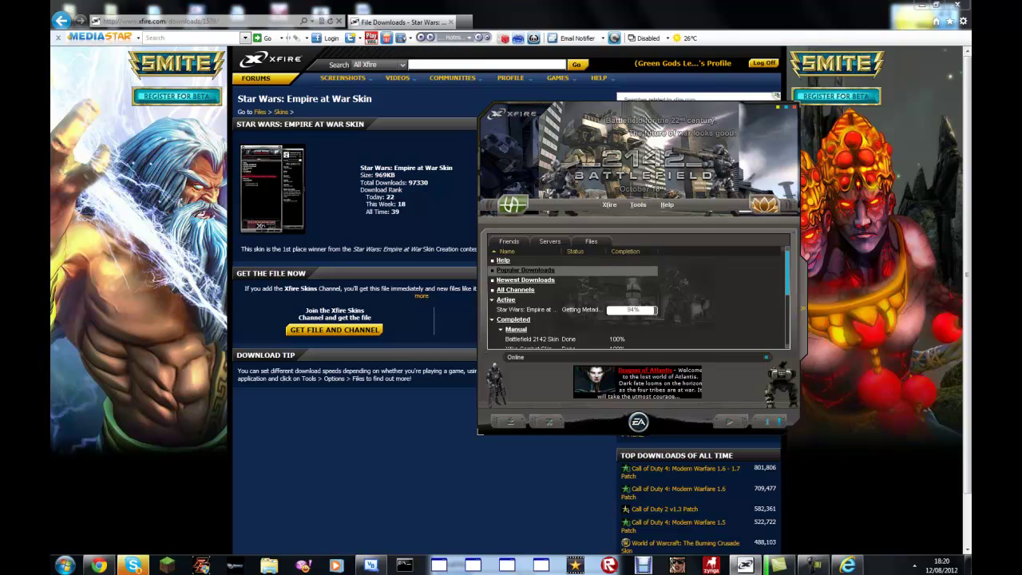
pyautogui.click(597, 310)
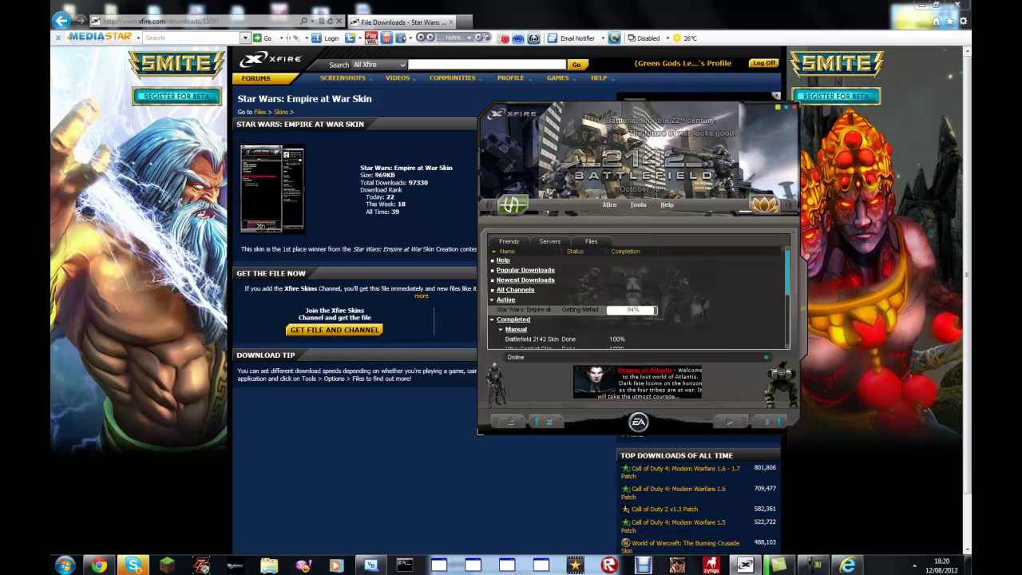
# - Bring the Xfire client back to front and drag its bottom edge down to enlarge it
pyautogui.hotkey('alt', 'Tab')
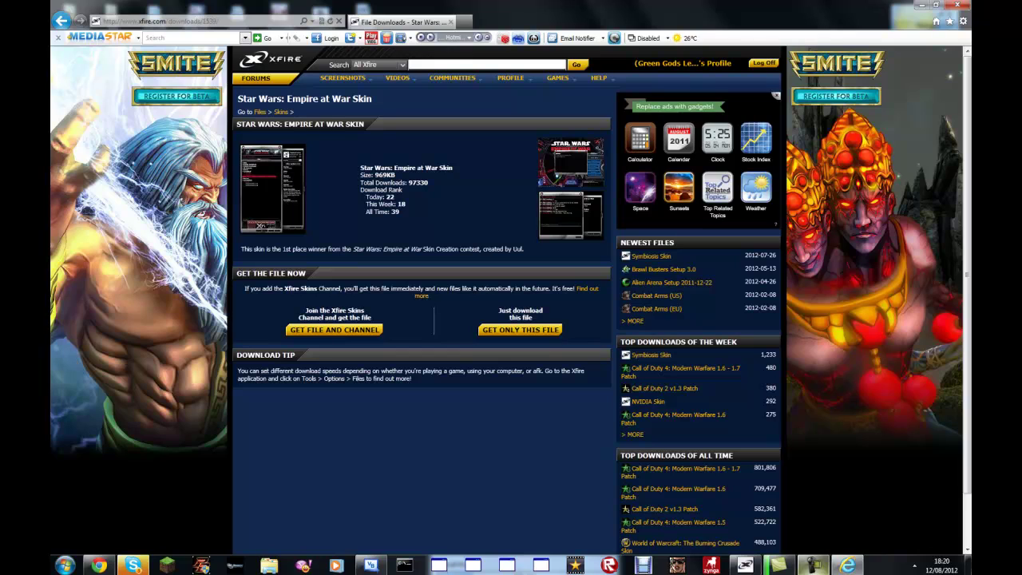
pyautogui.click(744, 565)
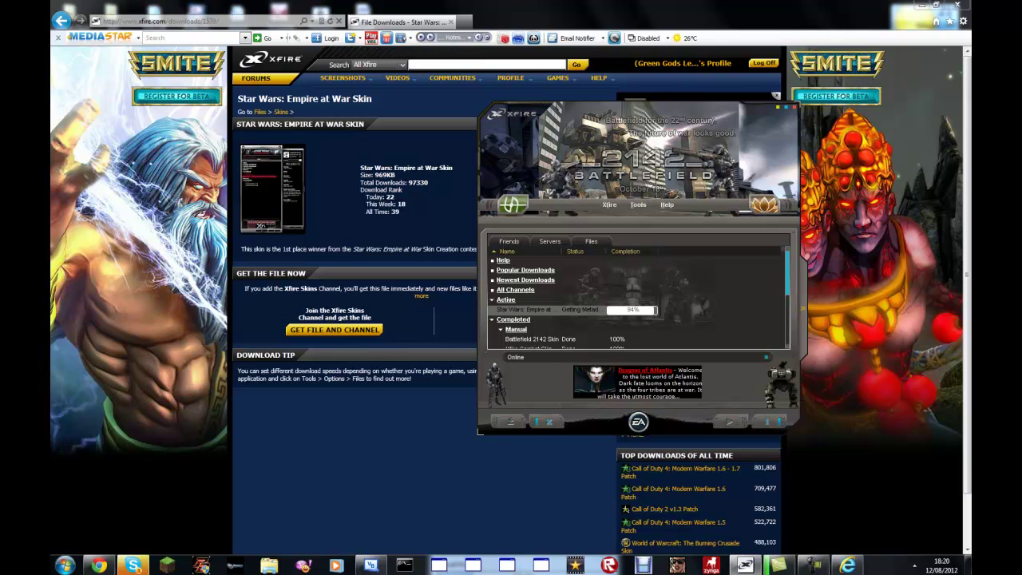
pyautogui.moveTo(479, 431); pyautogui.dragTo(479, 485)
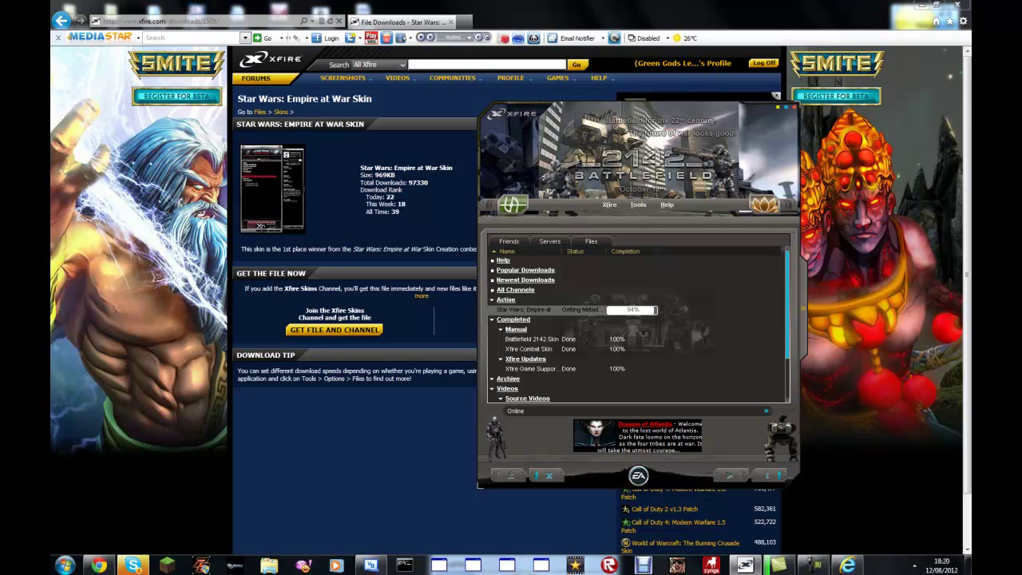
pyautogui.moveTo(649, 310)
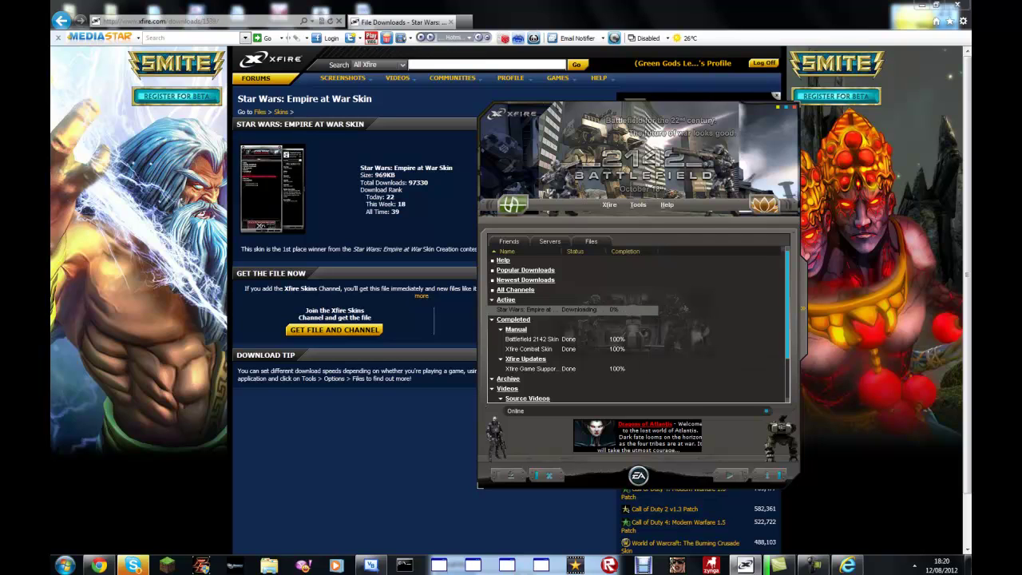
pyautogui.click(133, 565)
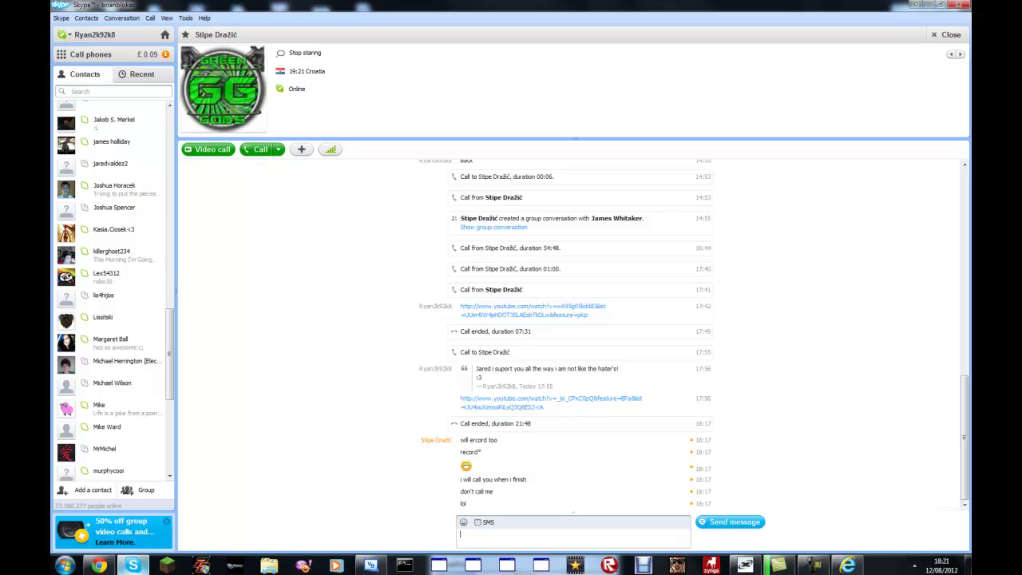
pyautogui.click(133, 565)
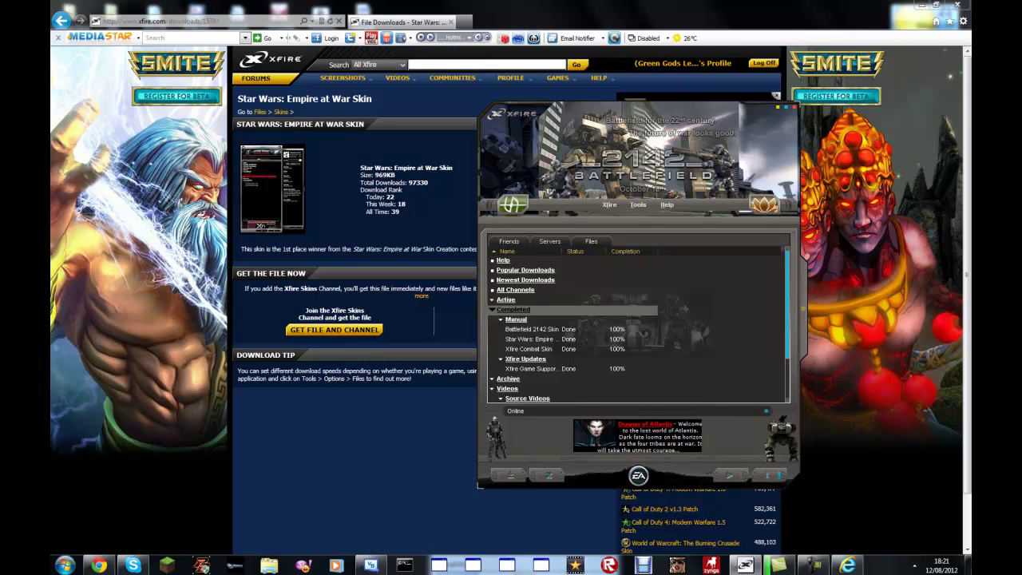
# - Pick Star Wars Empire At War from the Tools > Skin list
pyautogui.click(638, 205)
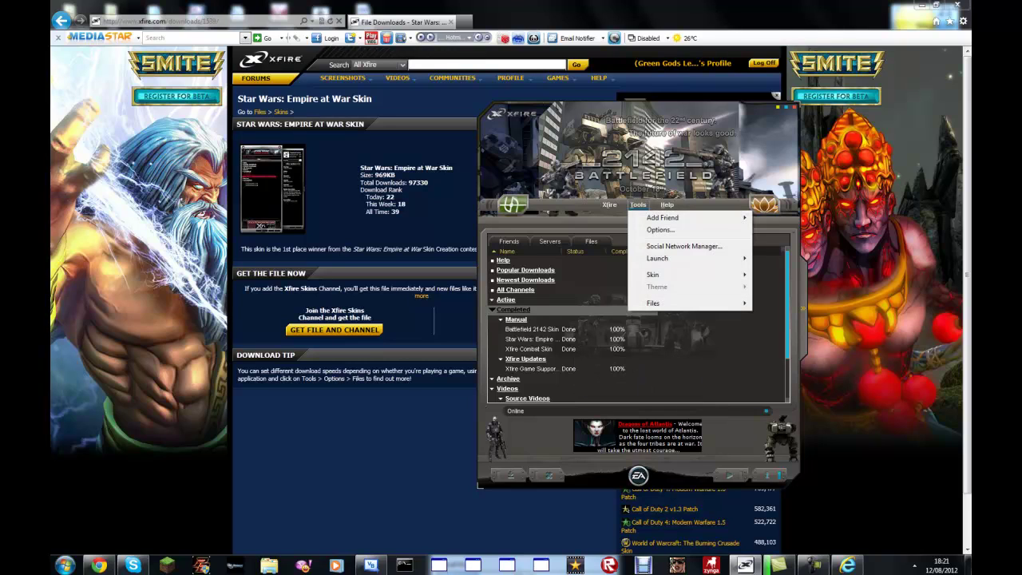
pyautogui.moveTo(678, 274)
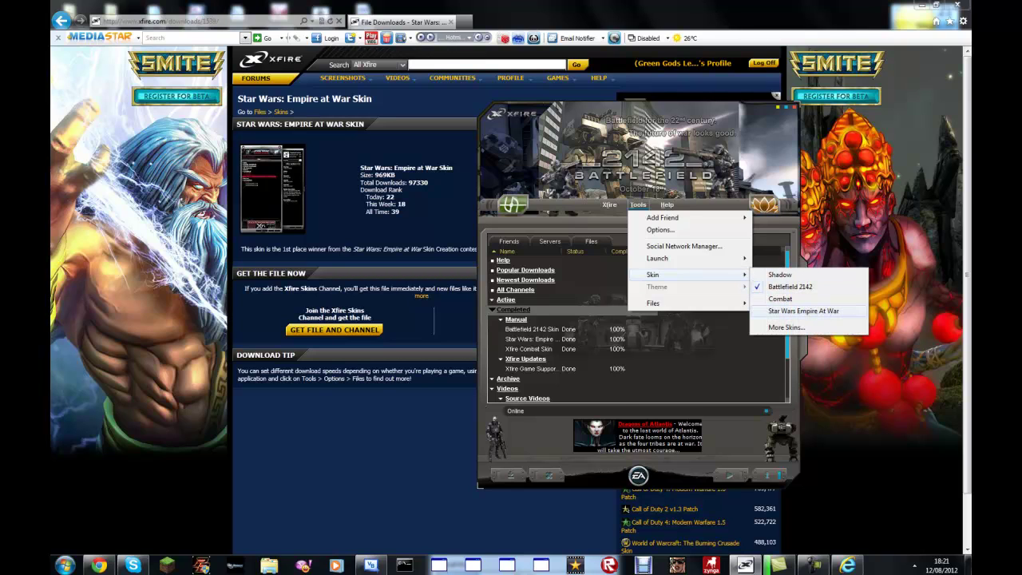
pyautogui.click(803, 311)
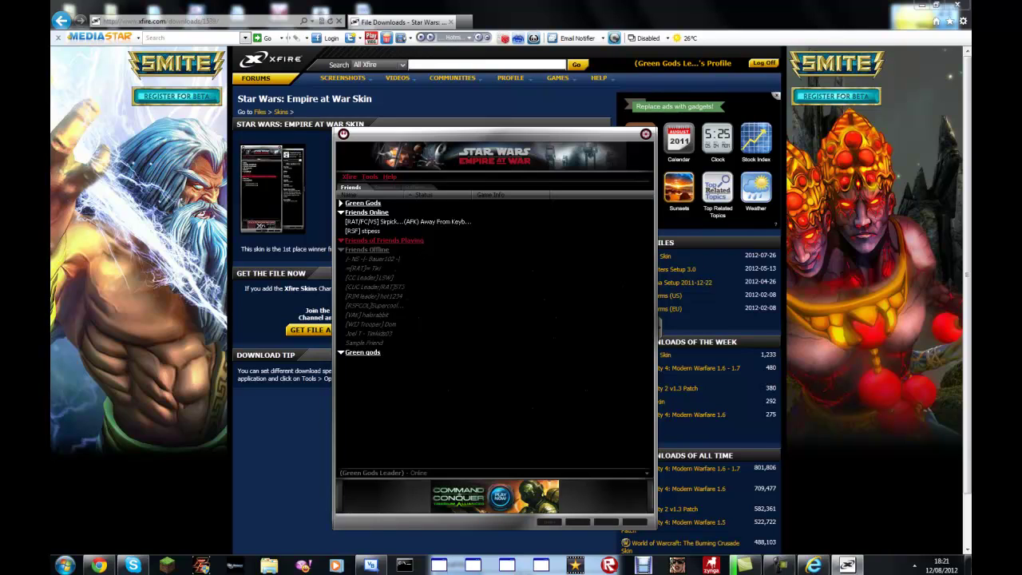
pyautogui.click(414, 187)
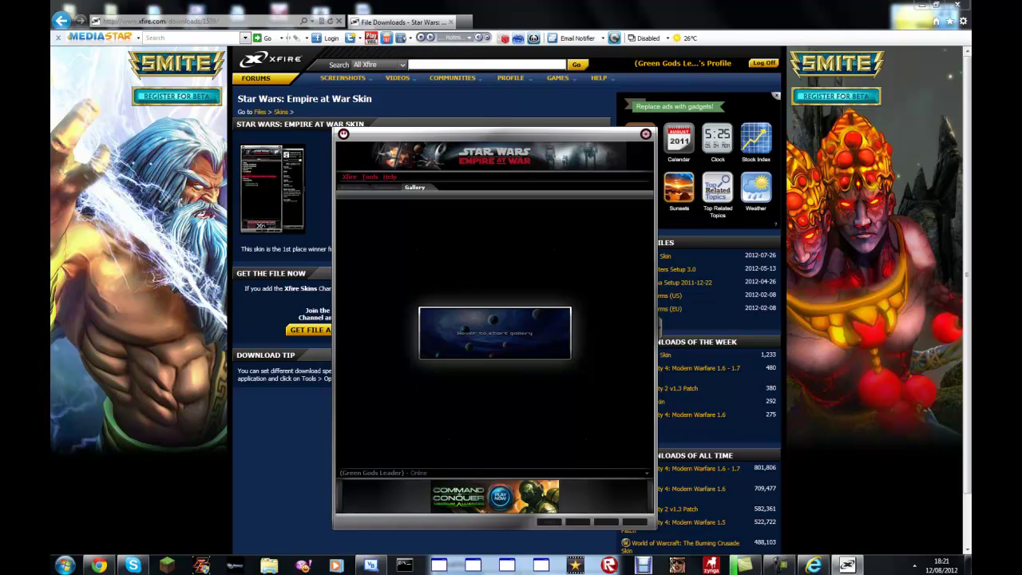
pyautogui.click(384, 187)
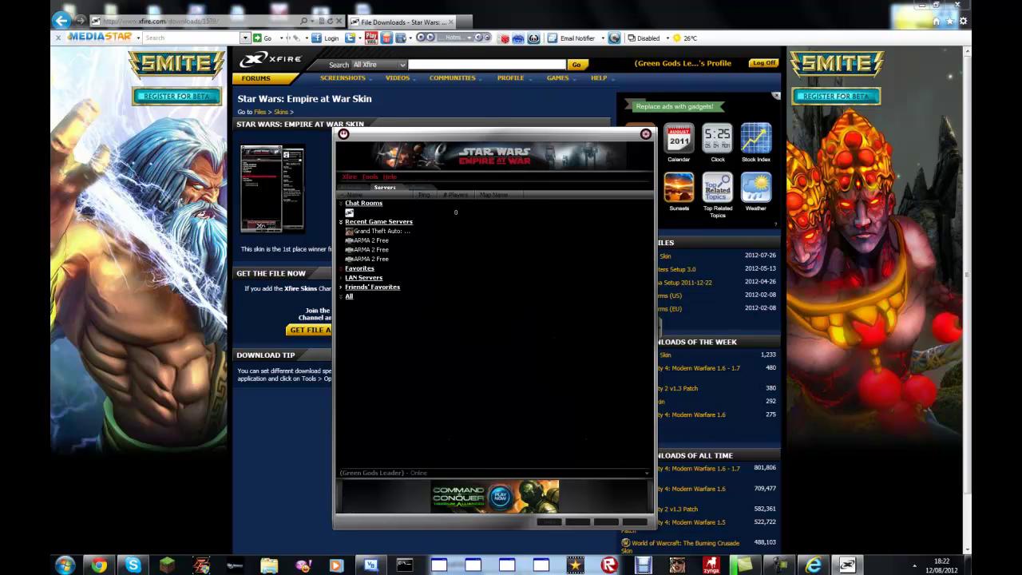
pyautogui.click(351, 186)
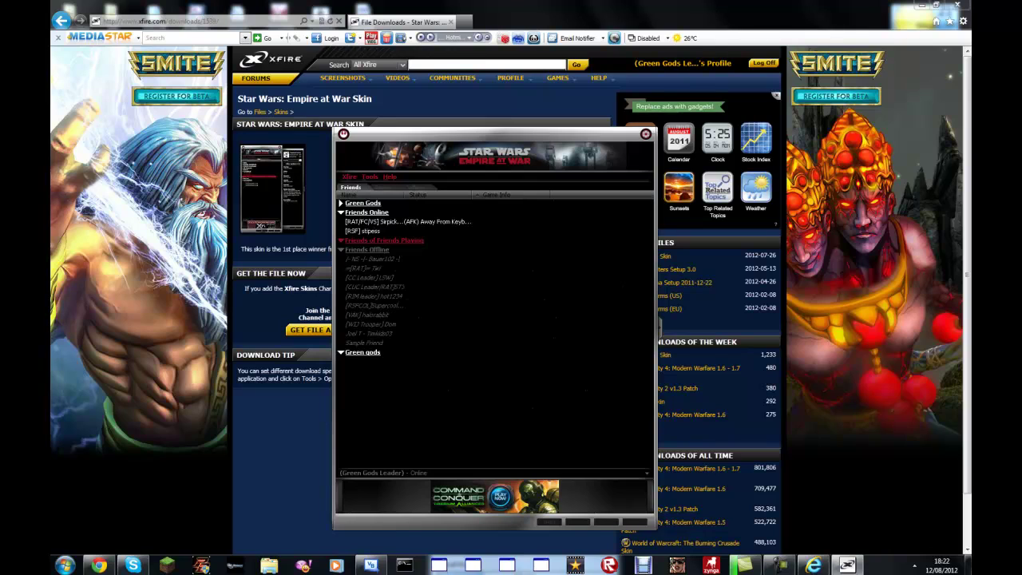